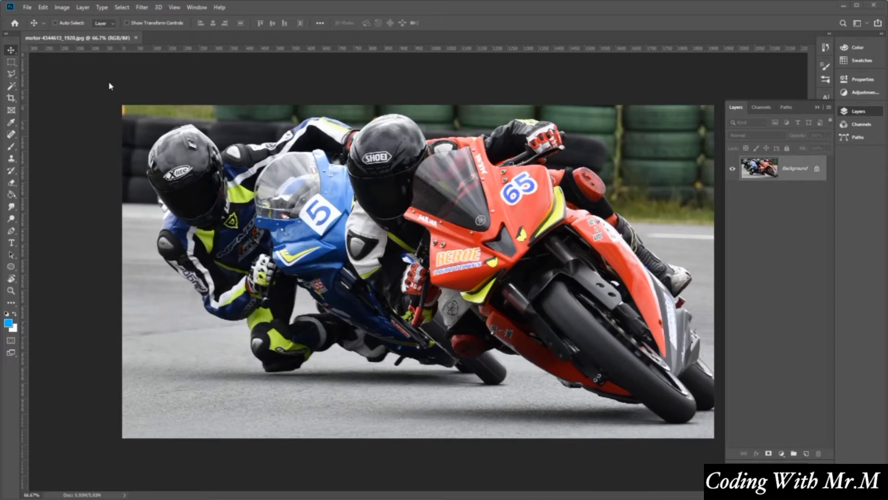
# Create Untitled-1 as a new white document, 1920 × 1080 pixels at 150 ppi
pyautogui.click(29, 7)
pyautogui.click(34, 16)
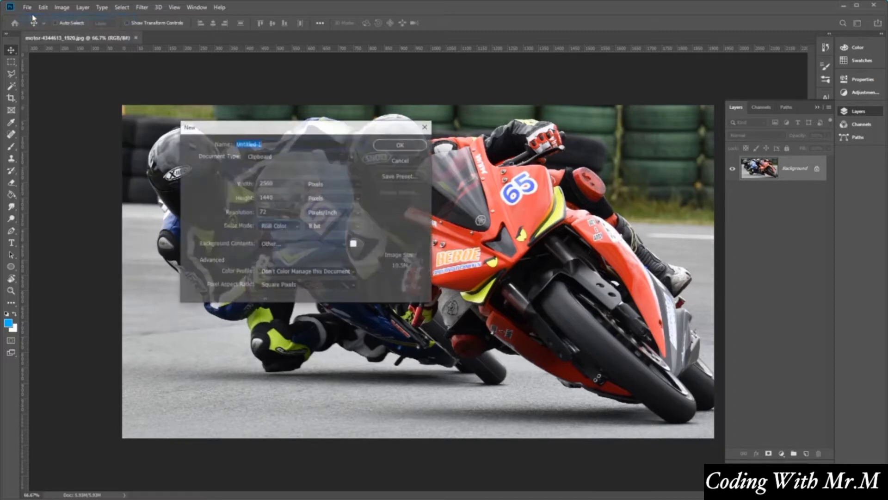
pyautogui.press('Tab')
pyautogui.press('Tab')
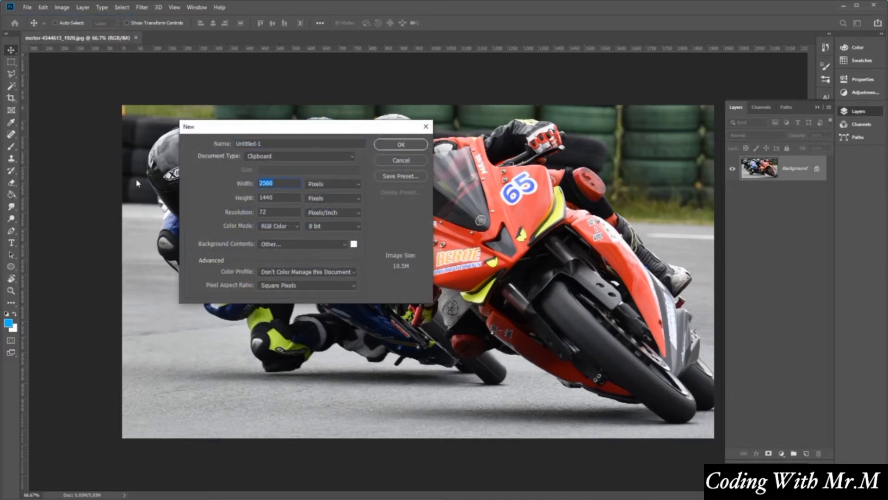
pyautogui.write('1920')
pyautogui.press('Tab')
pyautogui.write('1080')
pyautogui.click(283, 210)
pyautogui.write('150')
pyautogui.click(410, 146)
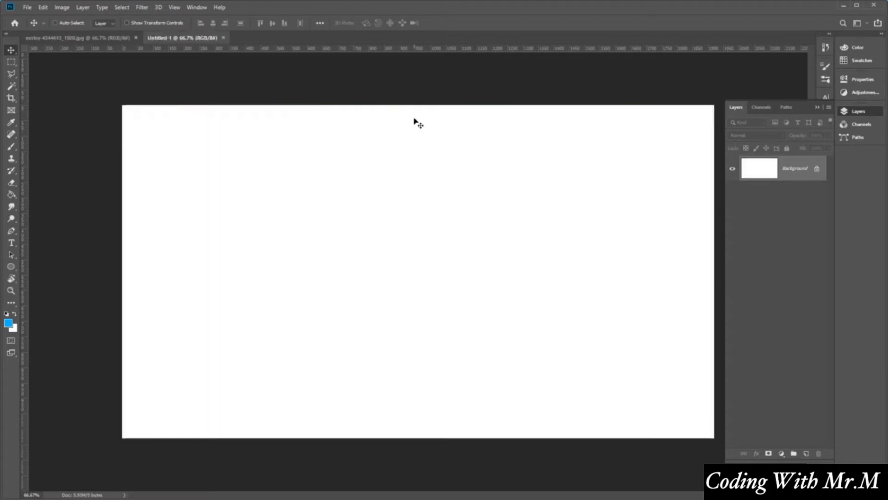
# Copy the whole motorbike photo and paste it into Untitled-1 as a new layer
pyautogui.click(103, 38)
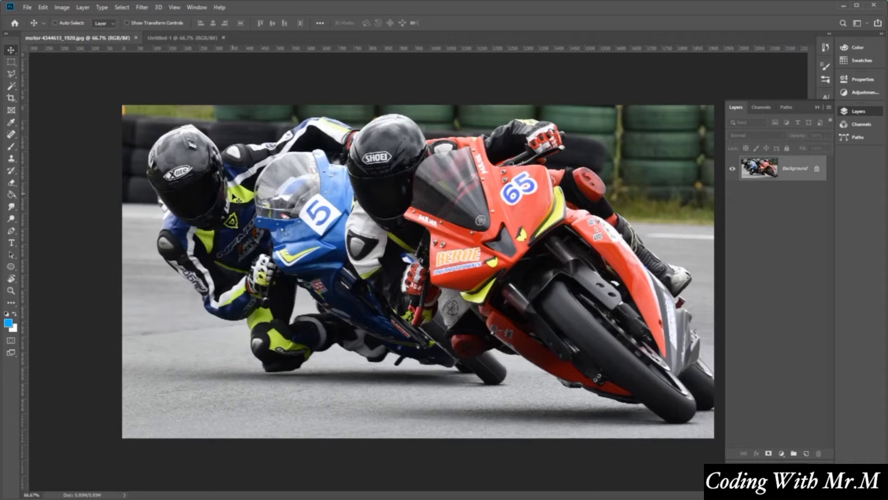
pyautogui.hotkey('ctrl', 'a')
pyautogui.click(181, 37)
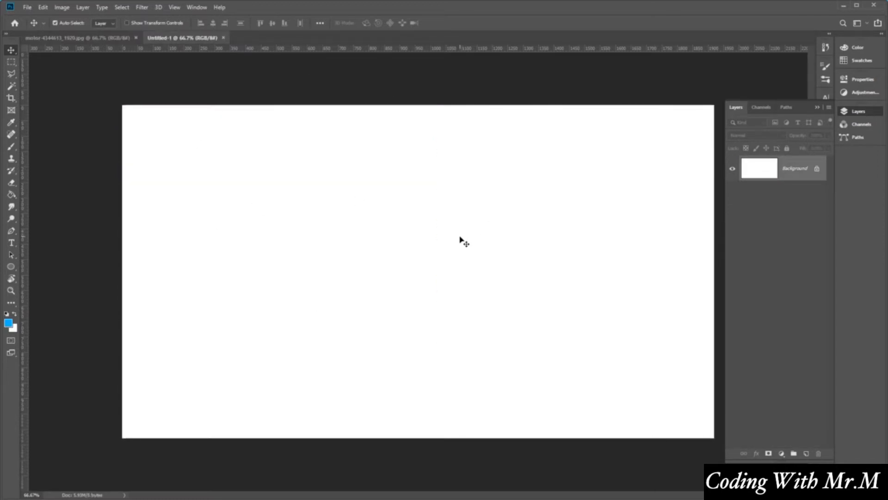
pyautogui.hotkey('ctrl', 'v')
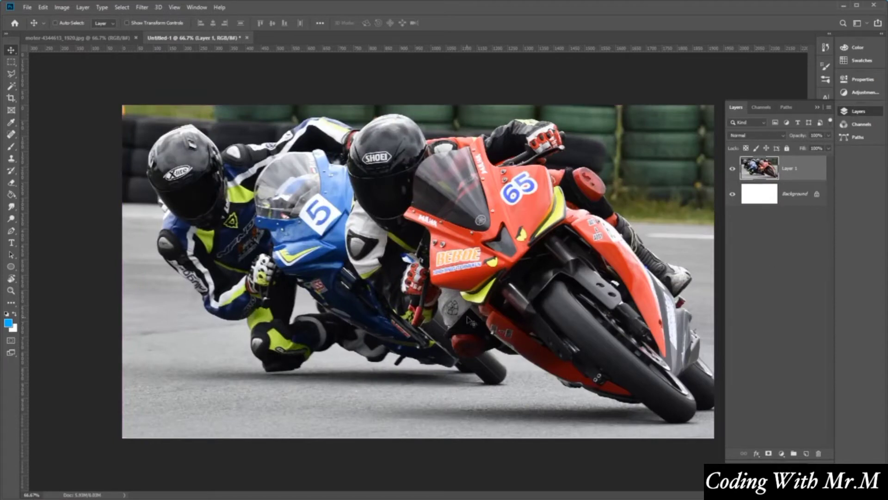
pyautogui.moveTo(430, 271); pyautogui.dragTo(453, 286)
# Scale the pasted photo to about 102% so it covers the whole canvas
pyautogui.hotkey('ctrl', 't')
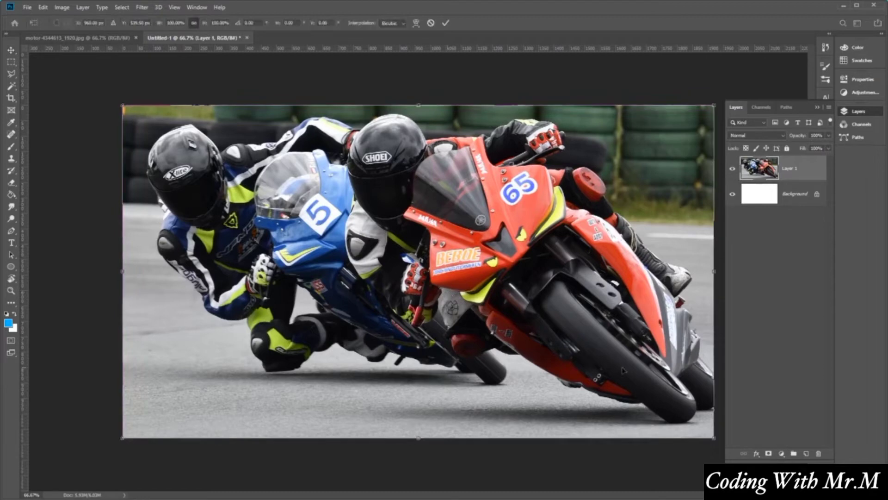
pyautogui.moveTo(714, 440); pyautogui.dragTo(697, 444)
pyautogui.moveTo(123, 107); pyautogui.dragTo(117, 102)
pyautogui.moveTo(532, 328)
pyautogui.mouseDown()
pyautogui.moveTo(523, 322)
pyautogui.moveTo(529, 326)
pyautogui.mouseUp()
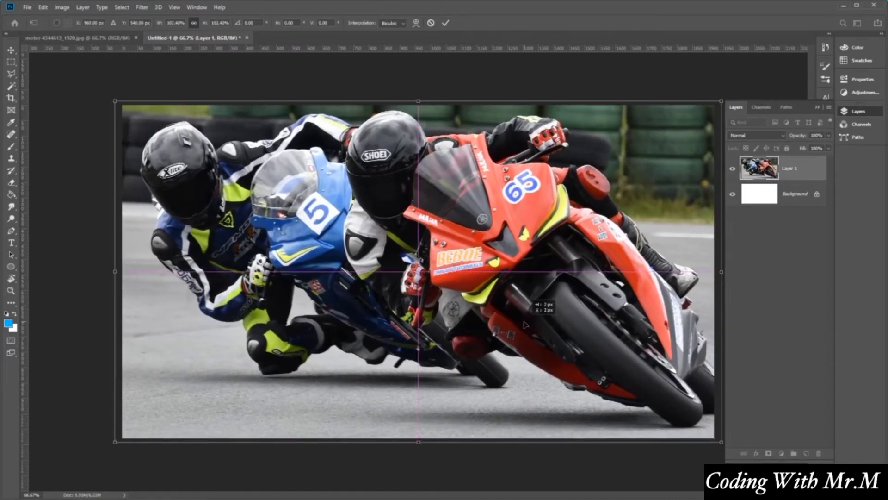
# Commit the scale, duplicate Layer 1 twice, and name the copies halftone and poster edges
pyautogui.click(7, 54)
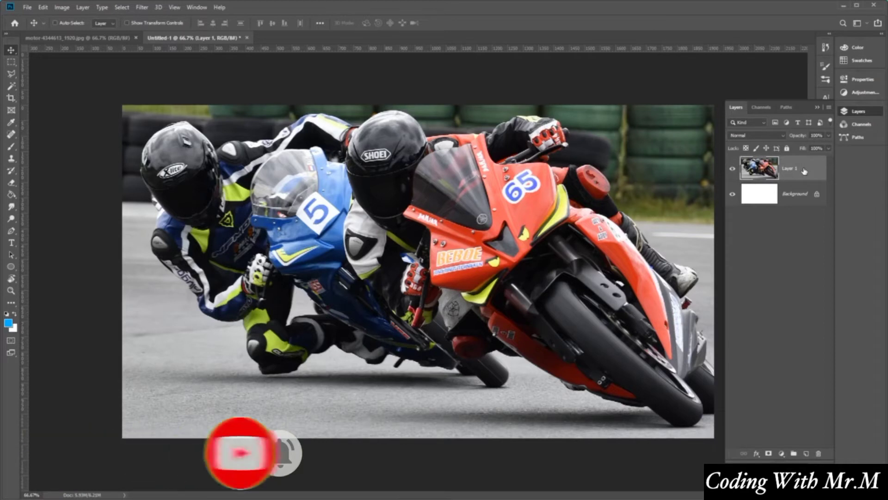
pyautogui.hotkey('ctrl', 'j')
pyautogui.hotkey('ctrl', 'j')
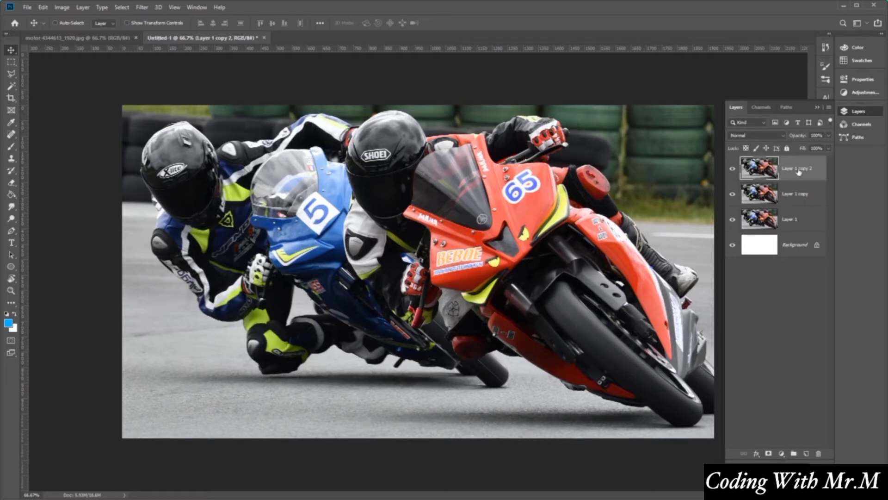
pyautogui.doubleClick(799, 169)
pyautogui.write('Fil')
pyautogui.write('tone')
pyautogui.press('Return')
pyautogui.doubleClick(793, 194)
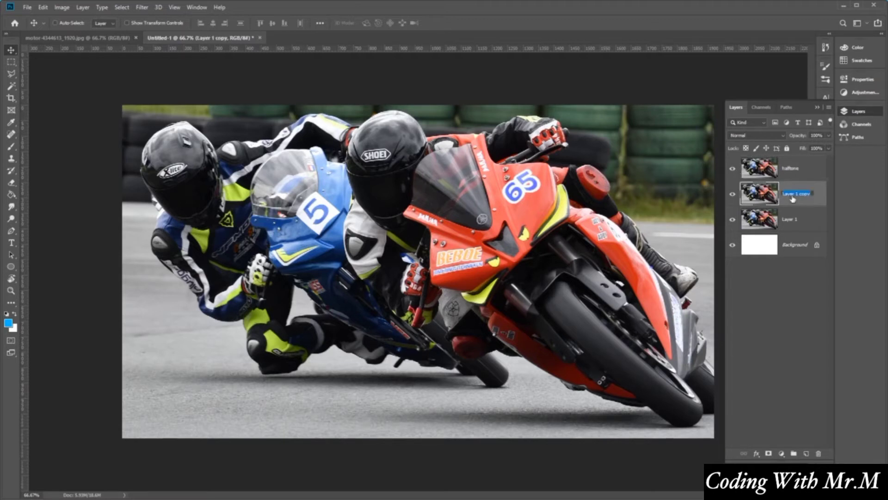
pyautogui.write('poster edges')
pyautogui.press('Return')
# Hide halftone and apply Poster Edges (thickness 2, intensity 1, posterization 2) to the poster edges layer
pyautogui.click(733, 170)
pyautogui.click(143, 7)
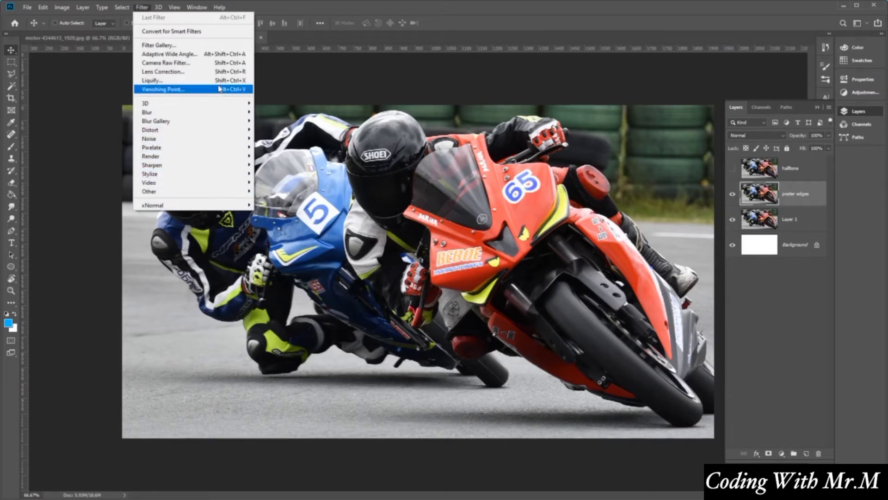
pyautogui.click(227, 47)
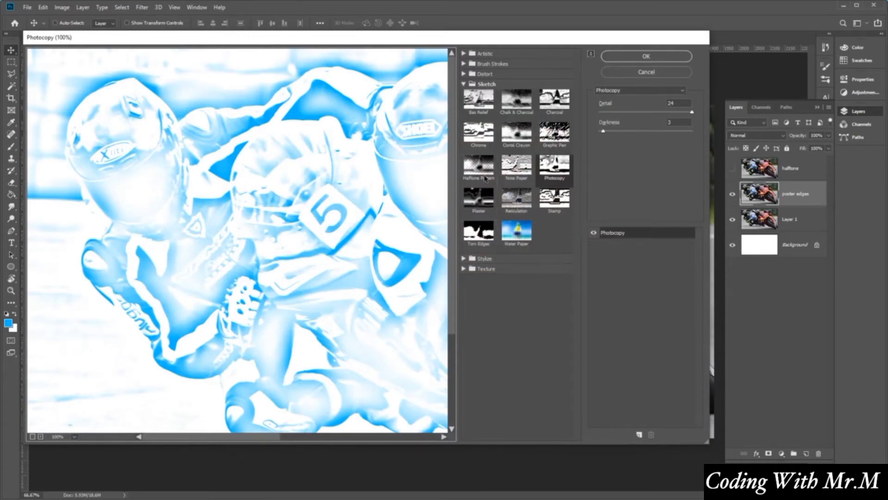
pyautogui.click(467, 85)
pyautogui.click(486, 53)
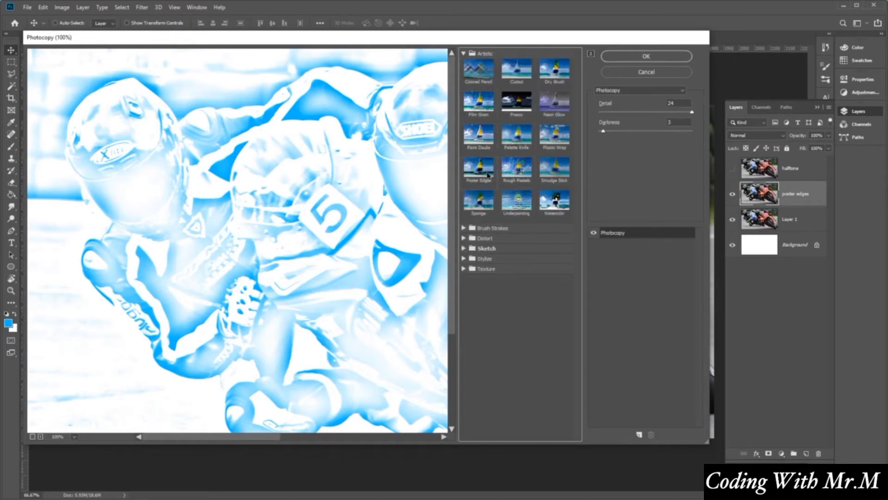
pyautogui.click(488, 175)
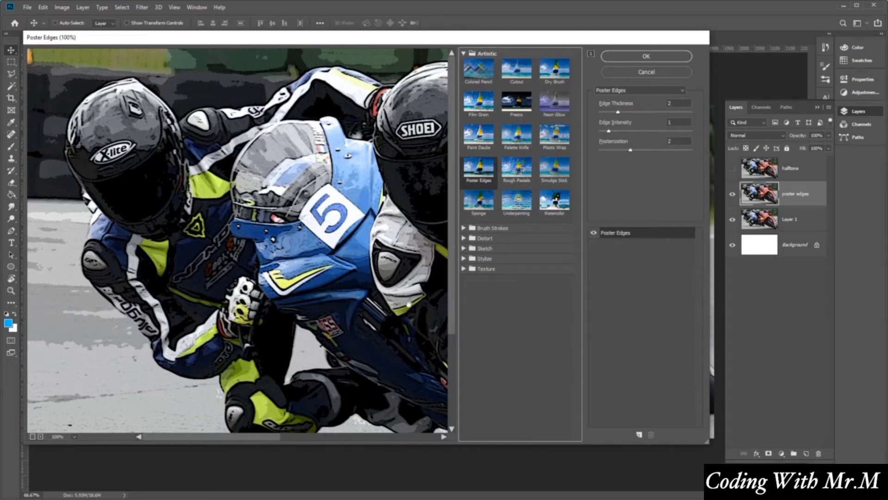
pyautogui.click(669, 59)
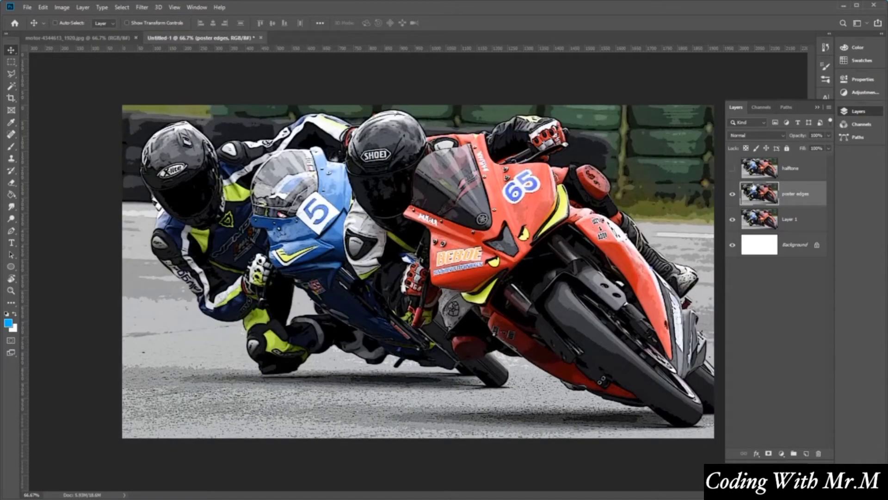
# Select and show the halftone layer, then apply Color Halftone with max radius 6
pyautogui.click(782, 170)
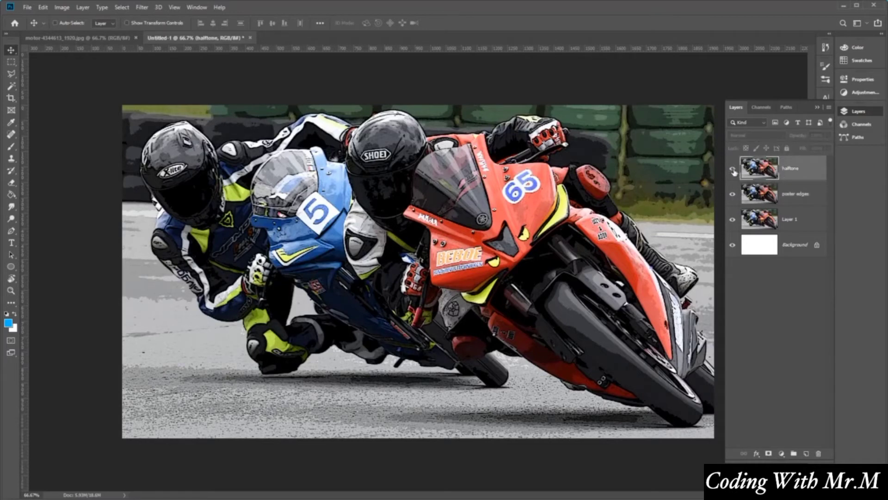
pyautogui.click(733, 171)
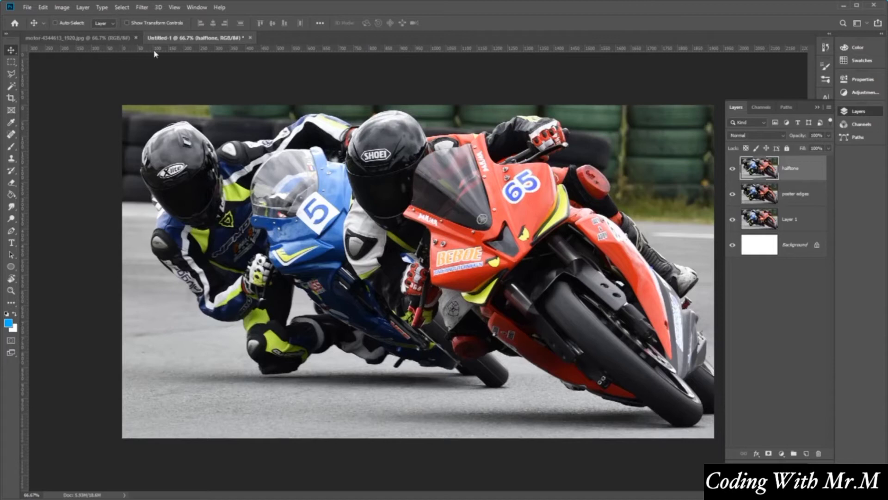
pyautogui.click(139, 9)
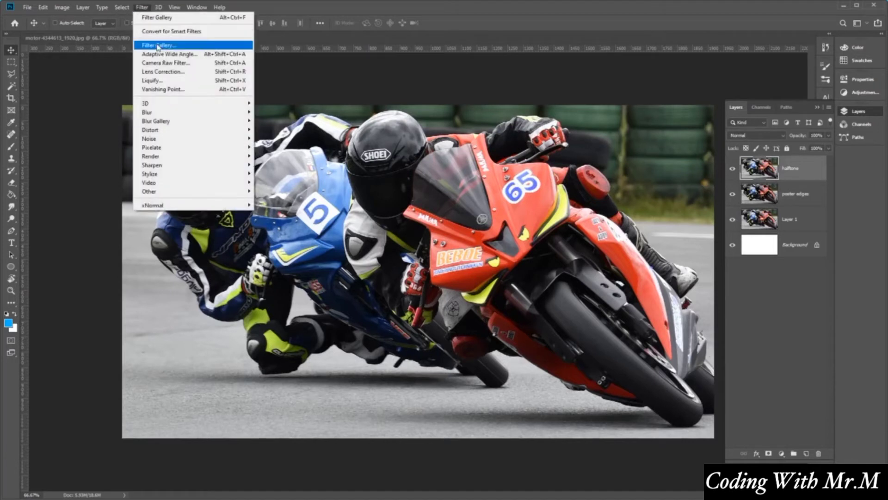
pyautogui.moveTo(199, 148)
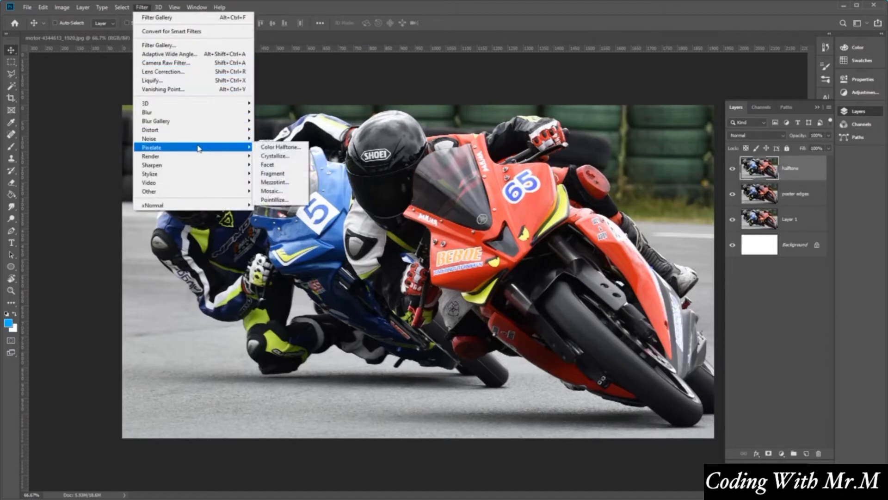
pyautogui.click(279, 147)
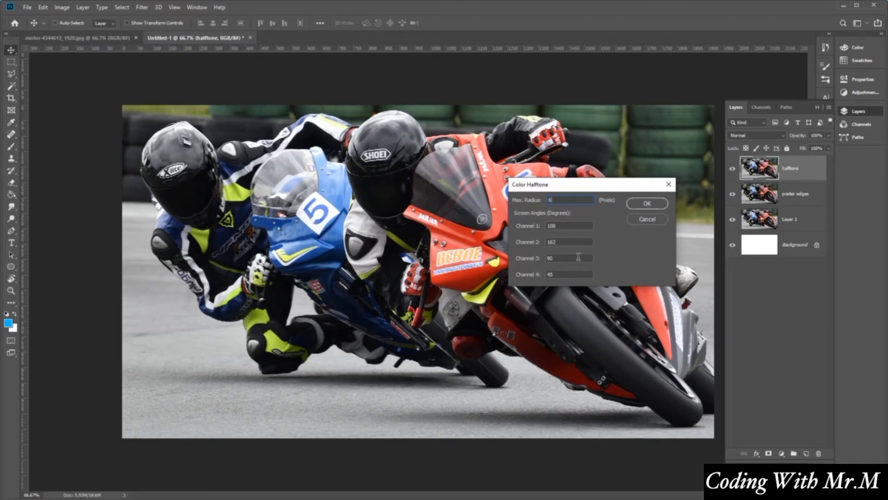
pyautogui.click(648, 203)
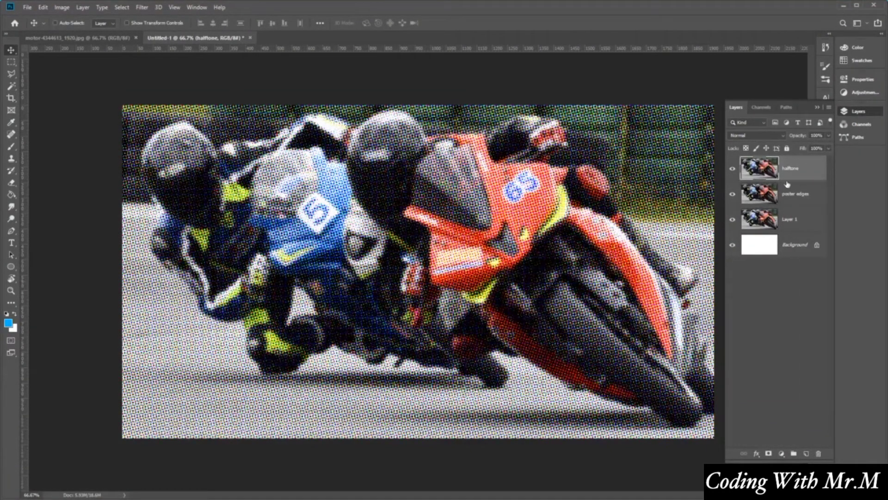
# Set the halftone layer to Soft Light and group the three photo layers as '01'
pyautogui.click(778, 135)
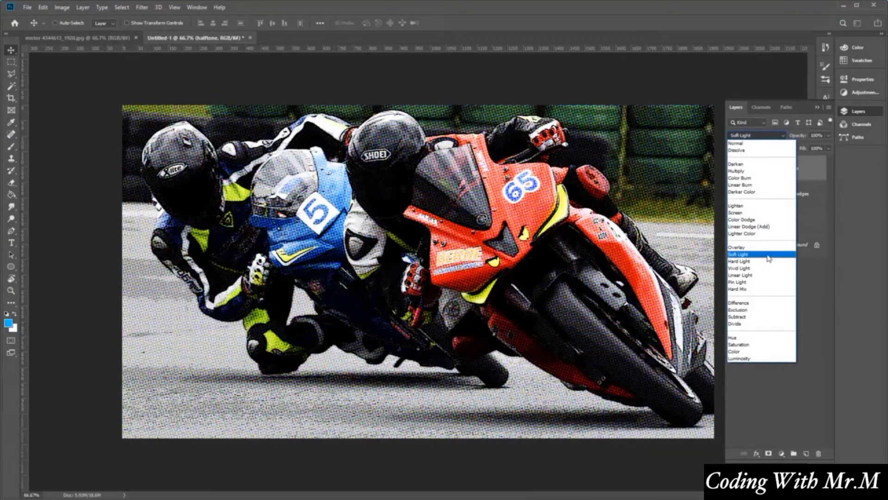
pyautogui.click(770, 254)
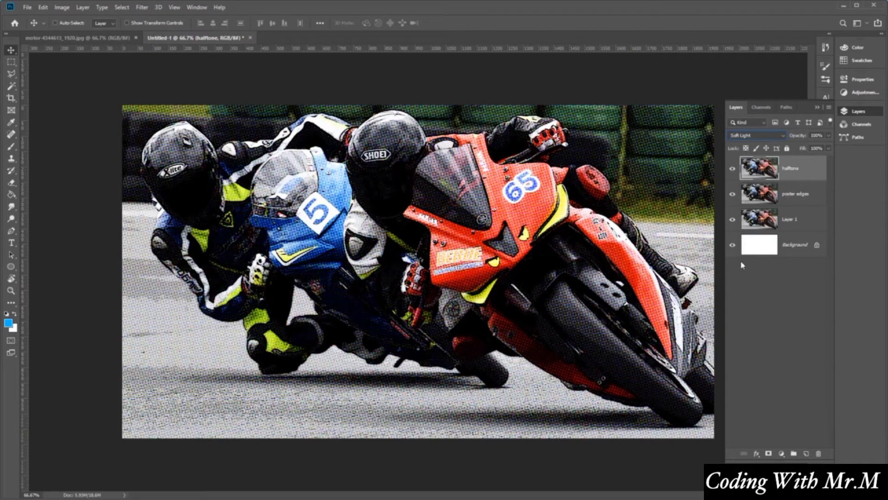
pyautogui.keyDown('shift'); pyautogui.click(796, 220); pyautogui.keyUp('shift')
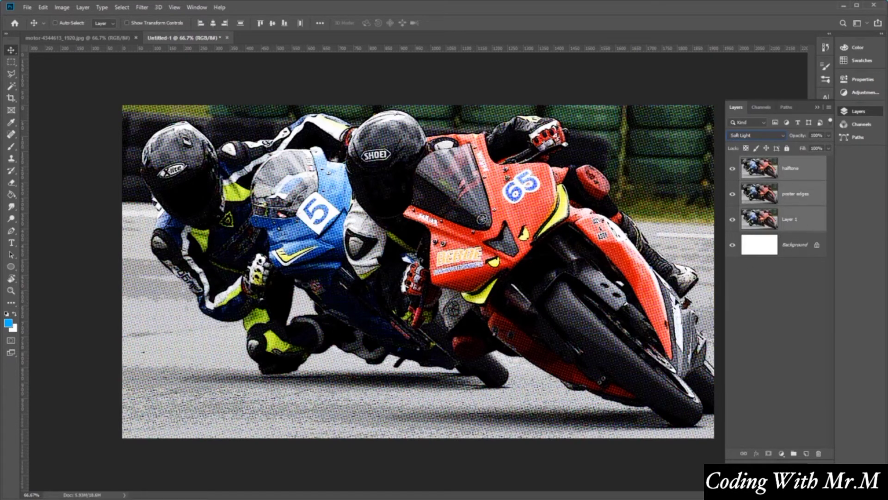
pyautogui.press('ctrl')
pyautogui.hotkey('ctrl', 'g')
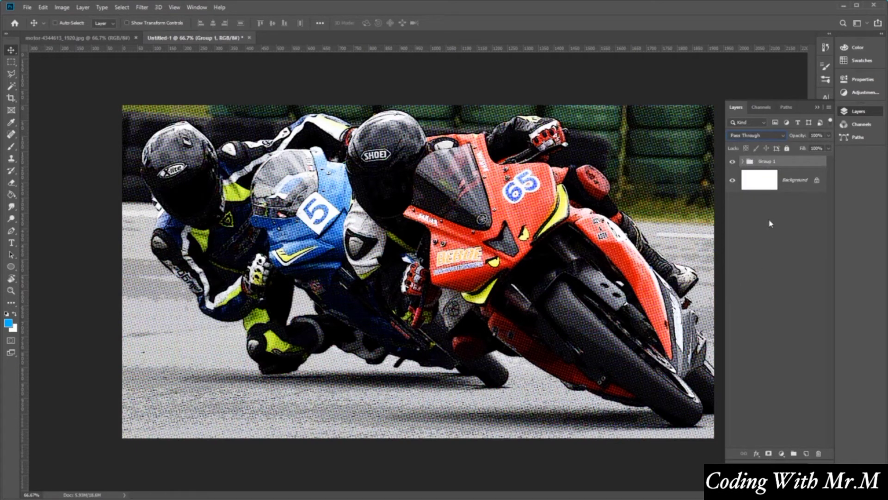
pyautogui.doubleClick(767, 161)
pyautogui.write('01')
pyautogui.press('Return')
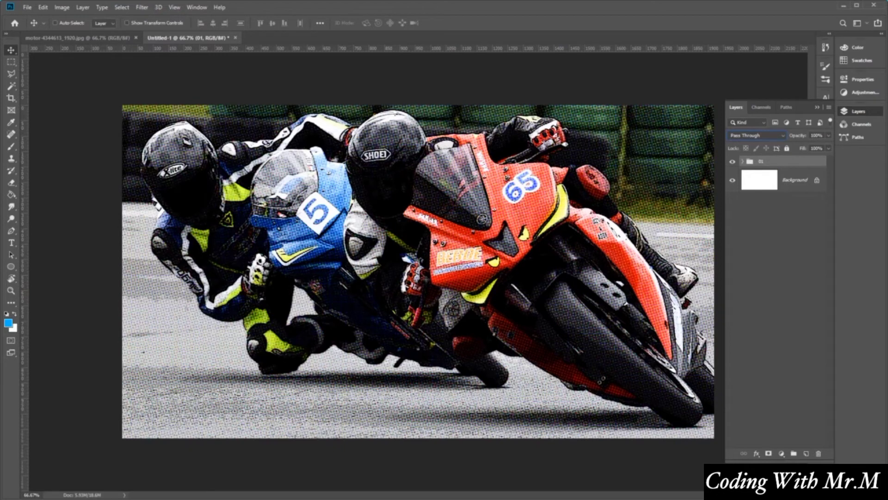
# Open Save for Web (Legacy) and choose PNG-24 as the export format
pyautogui.click(27, 7)
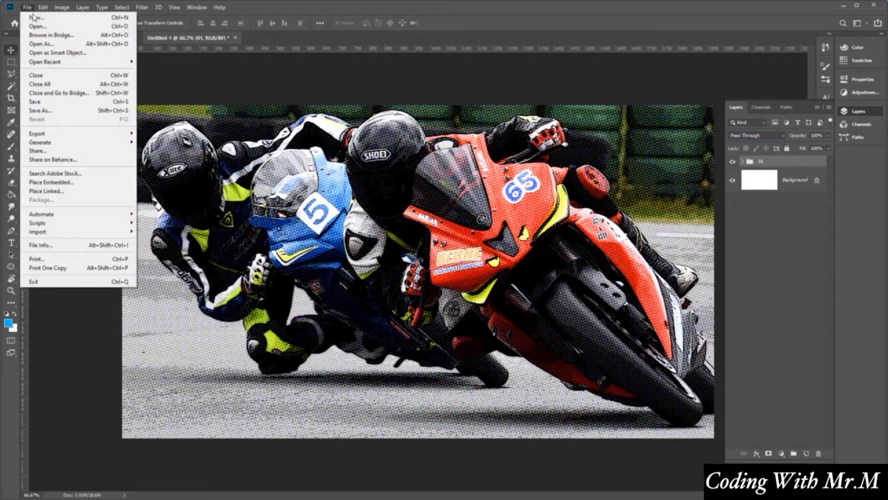
pyautogui.moveTo(119, 136)
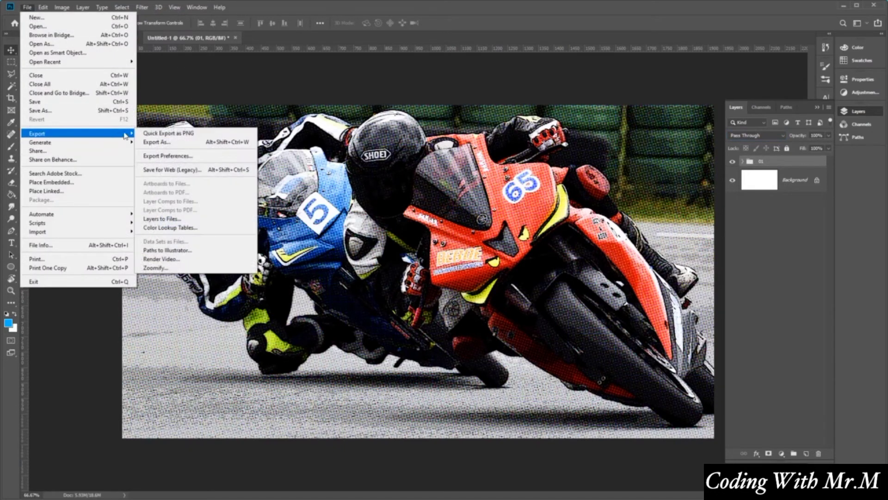
pyautogui.click(218, 171)
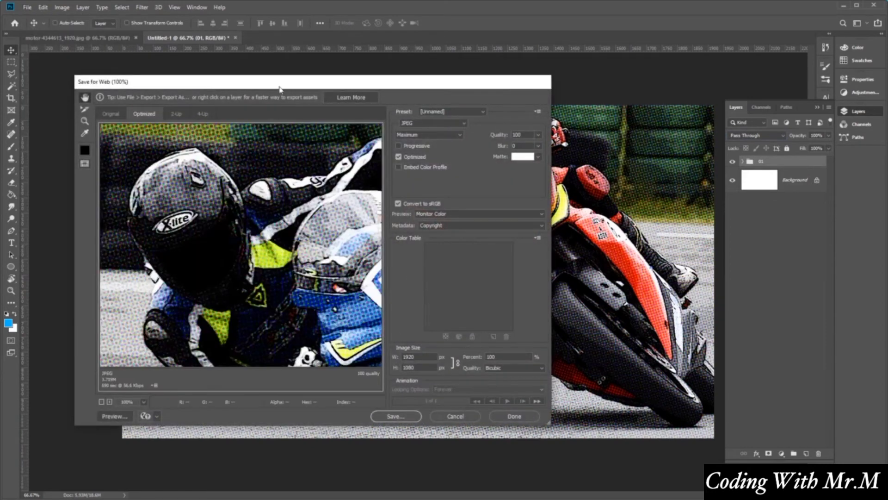
pyautogui.moveTo(280, 88); pyautogui.dragTo(405, 79)
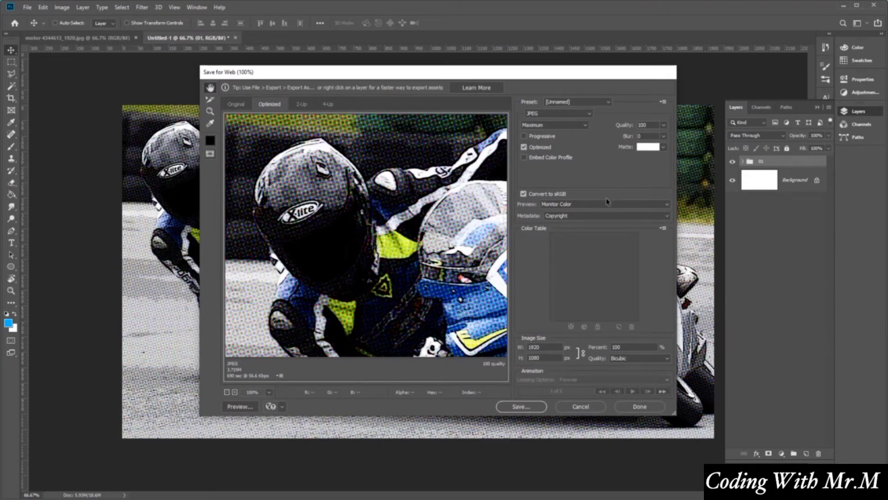
pyautogui.click(582, 114)
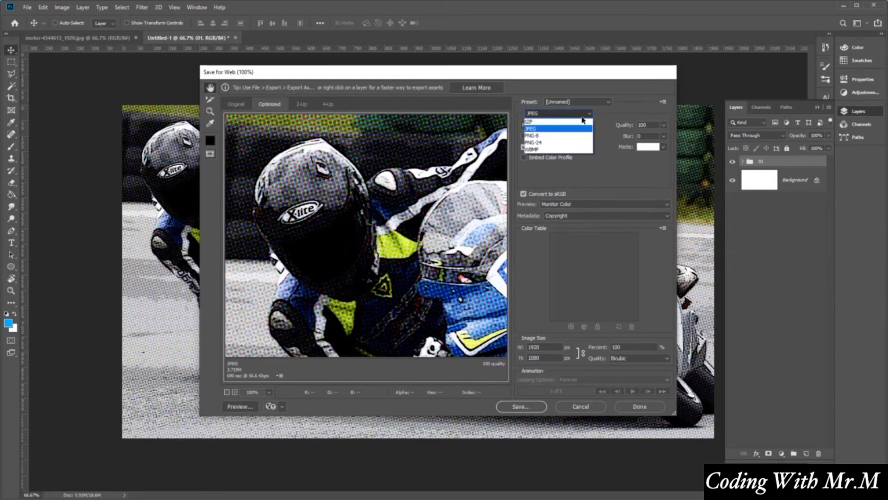
pyautogui.click(575, 142)
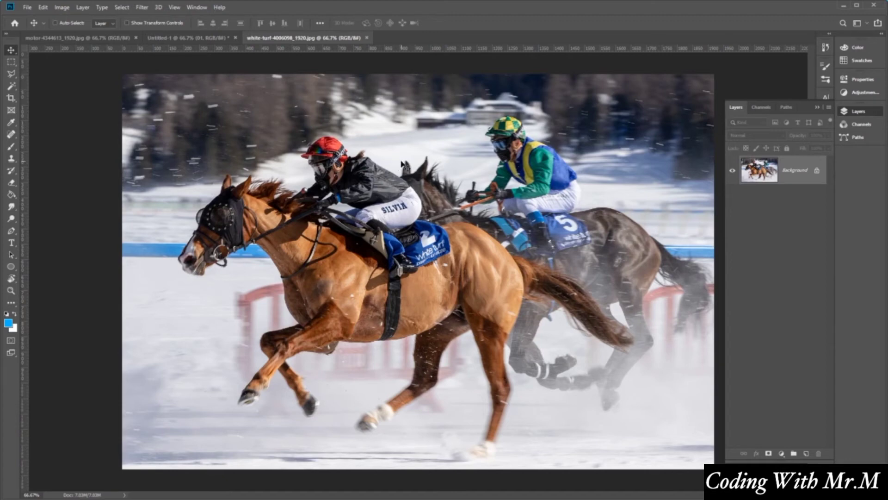
# Paste the horse photo into Untitled-1 as Layer 2 and scale it to about 103%
pyautogui.hotkey('ctrl', 'a')
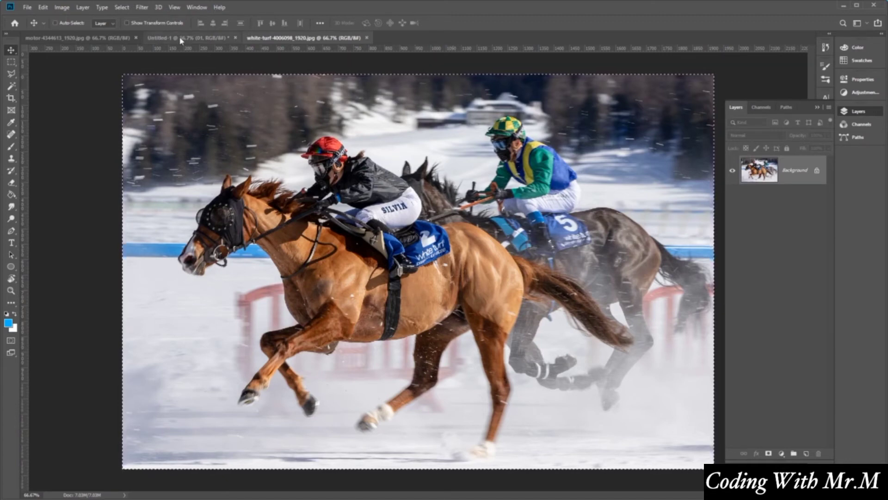
pyautogui.click(221, 41)
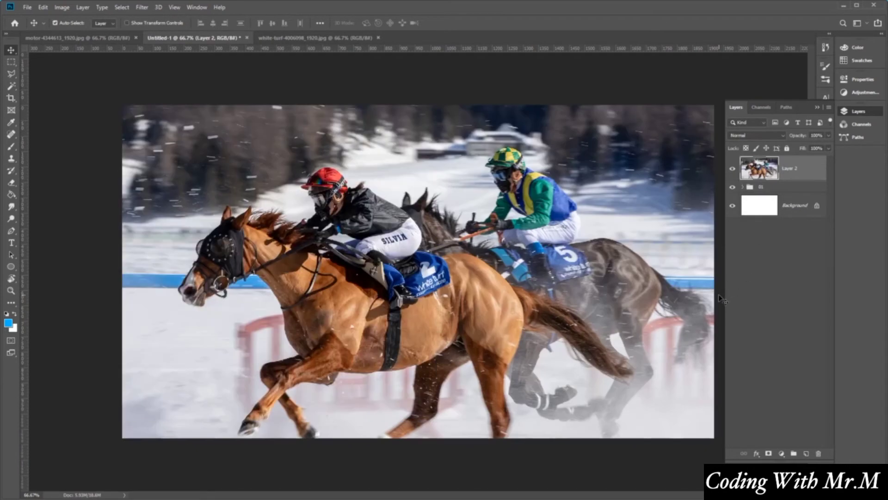
pyautogui.hotkey('ctrl', 'v')
pyautogui.hotkey('ctrl', 't')
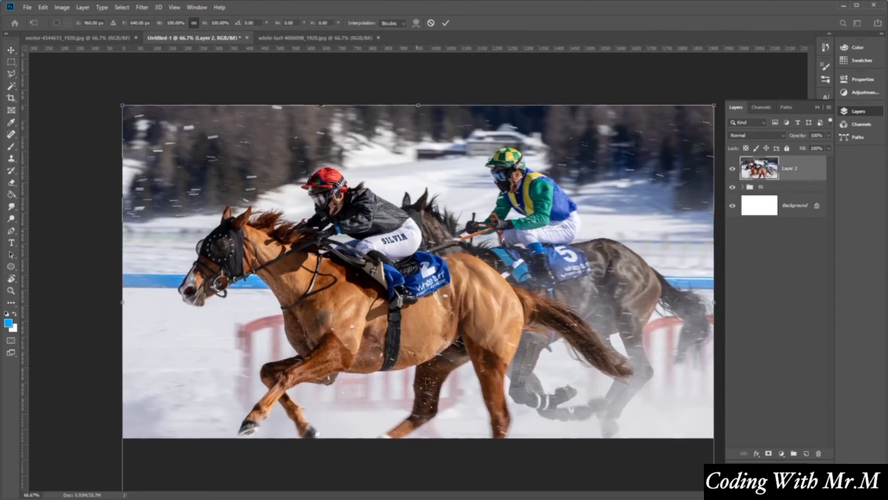
pyautogui.moveTo(715, 106); pyautogui.dragTo(653, 183)
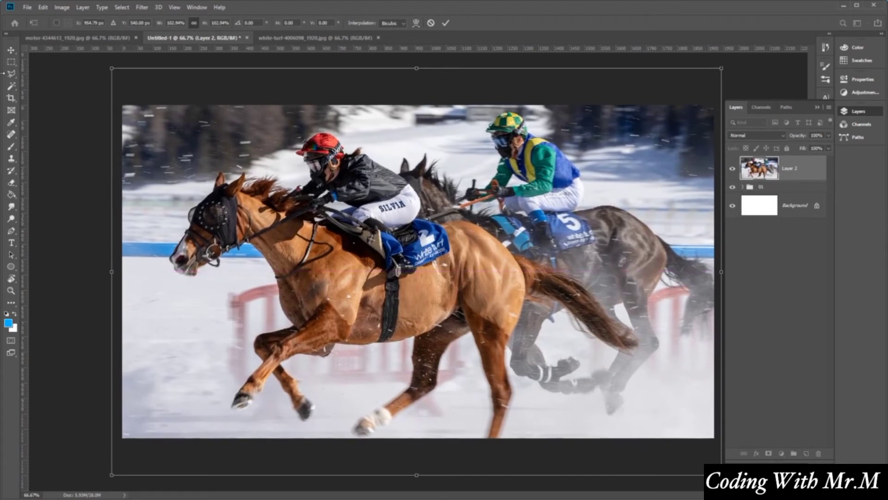
pyautogui.press('Return')
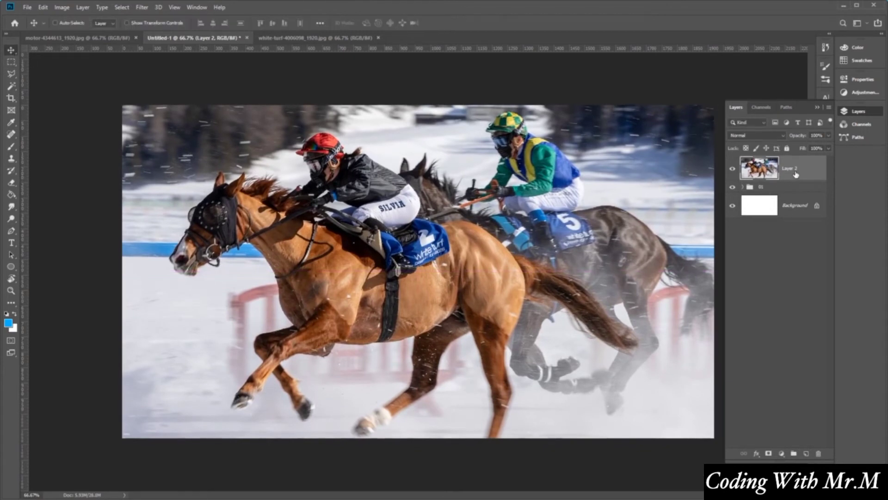
# Duplicate Layer 2 twice, rename the copies halftone and poster, and hide halftone
pyautogui.hotkey('ctrl', 'j')
pyautogui.hotkey('ctrl', 'j')
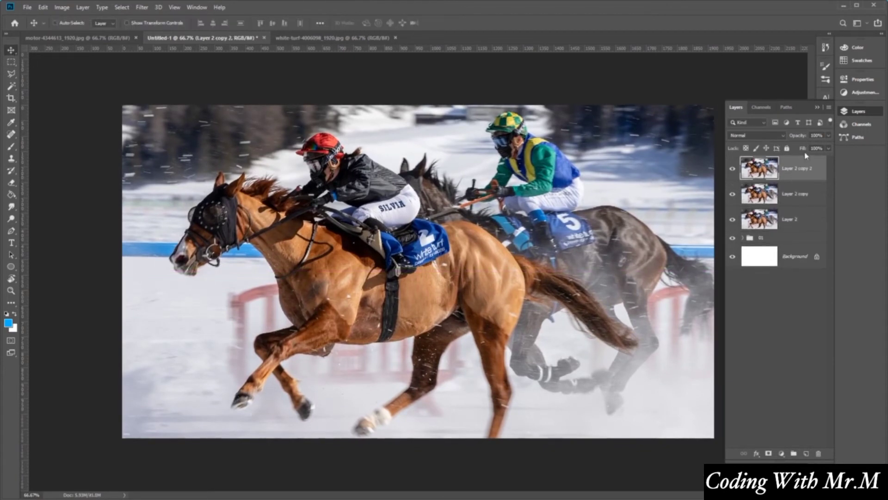
pyautogui.click(805, 194)
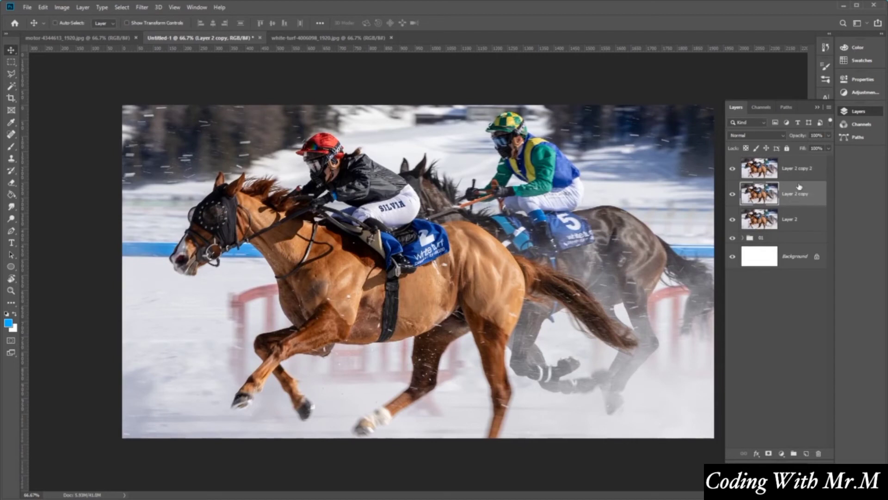
pyautogui.doubleClick(801, 168)
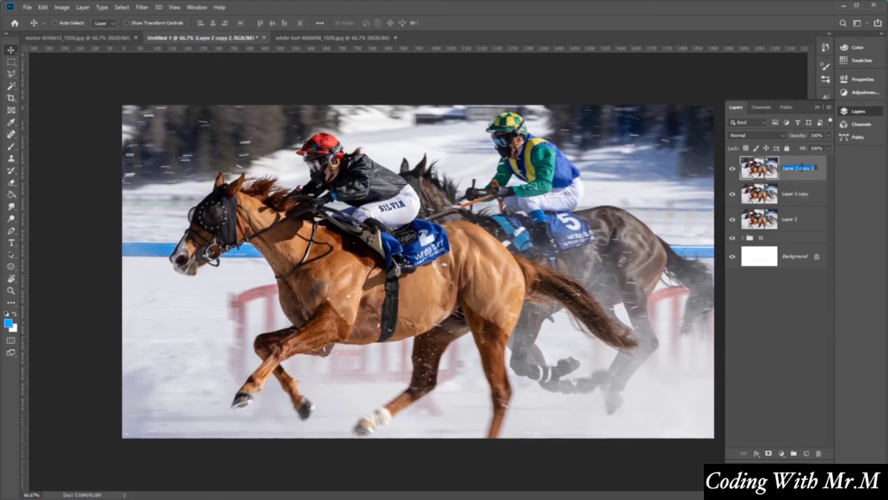
pyautogui.write('Fulftone')
pyautogui.press('Return')
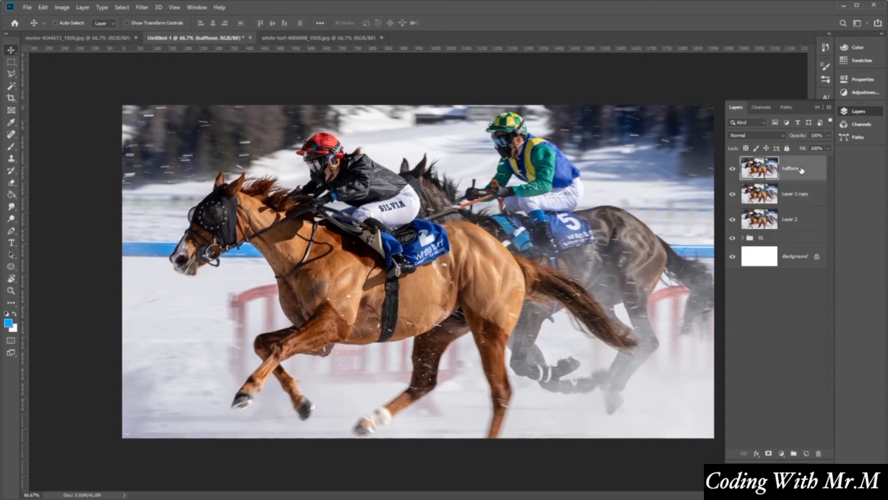
pyautogui.doubleClick(805, 195)
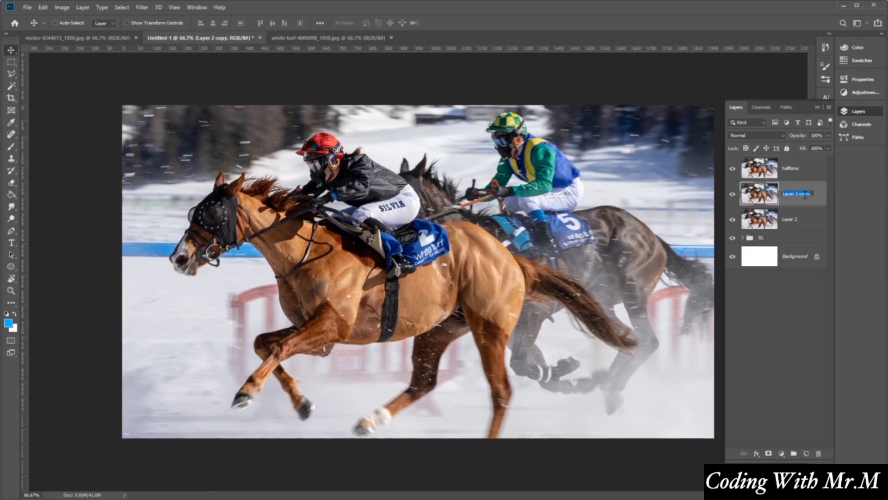
pyautogui.write('ccs')
pyautogui.press('Return')
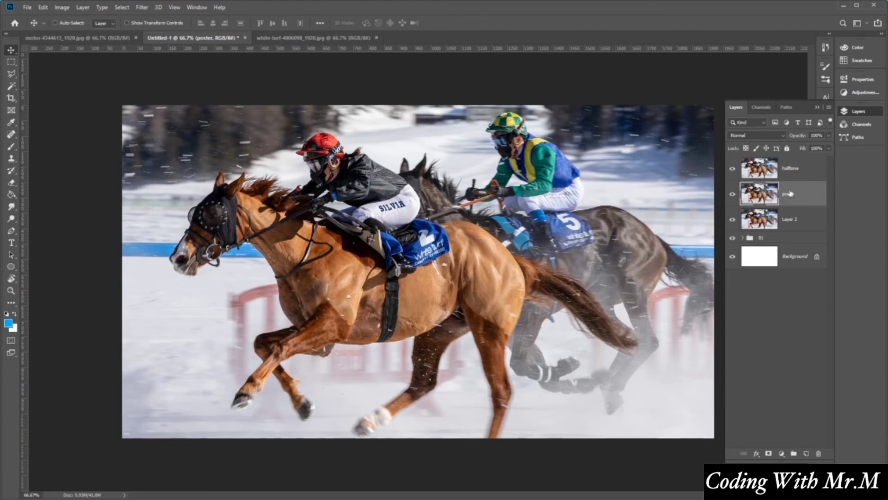
pyautogui.click(732, 169)
# Apply the Poster Edges filter to the horse poster layer
pyautogui.click(140, 8)
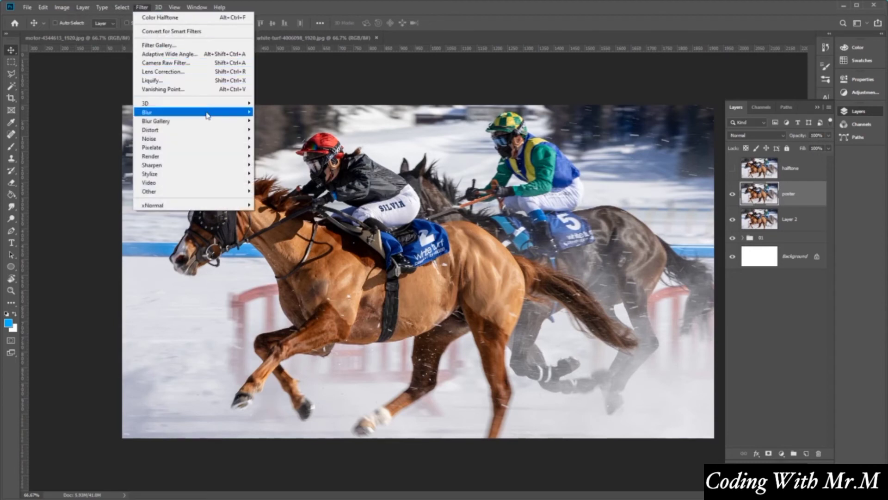
pyautogui.click(221, 46)
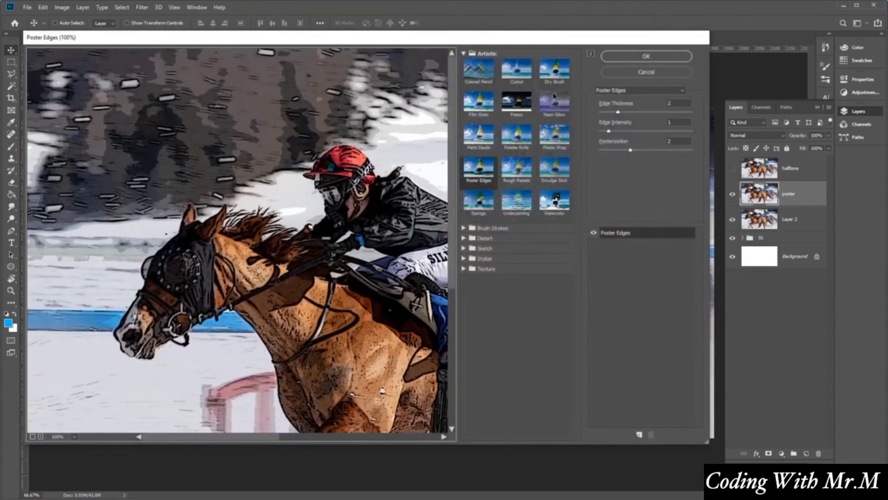
pyautogui.click(485, 181)
pyautogui.click(646, 56)
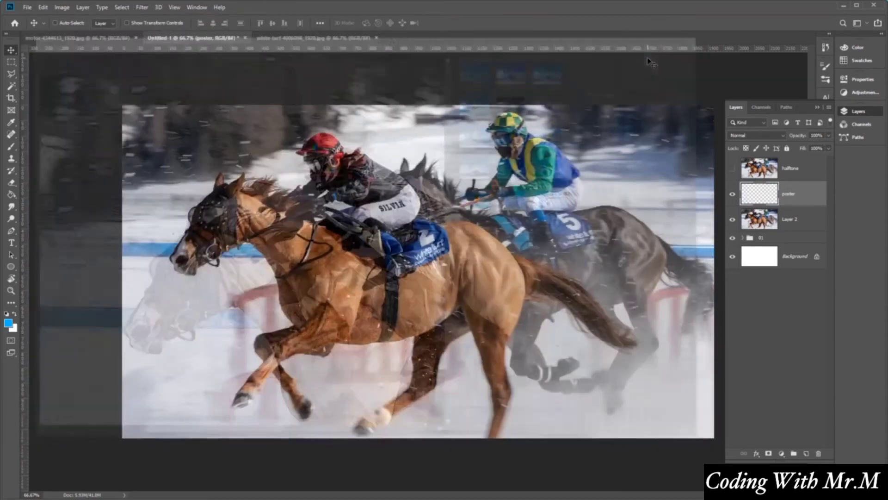
# Show the halftone layer and apply Color Halftone dots with max radius 6
pyautogui.click(771, 170)
pyautogui.click(732, 169)
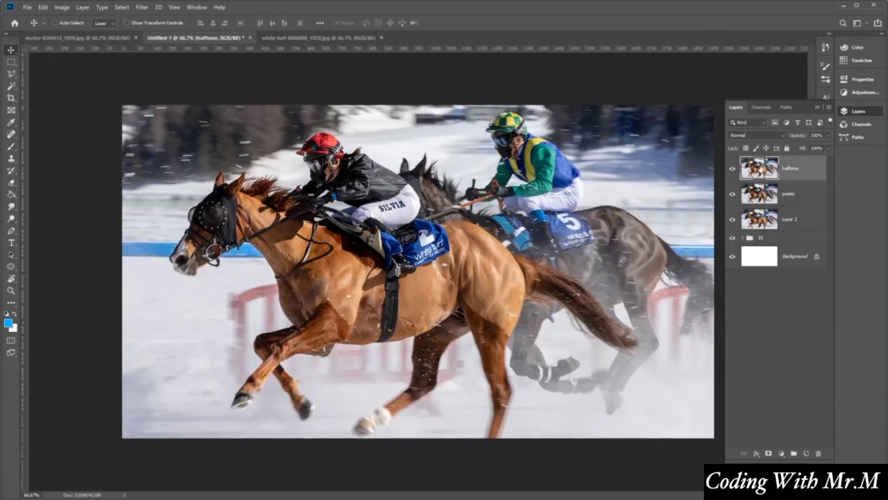
pyautogui.click(143, 8)
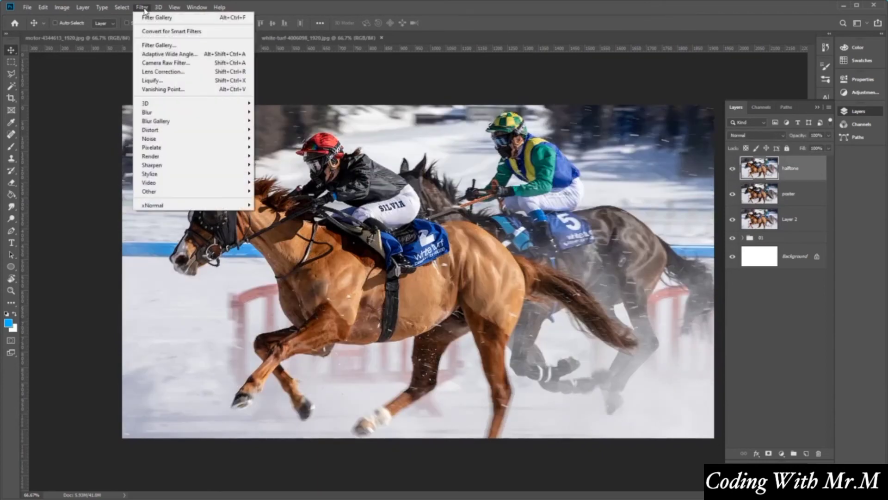
pyautogui.moveTo(202, 152)
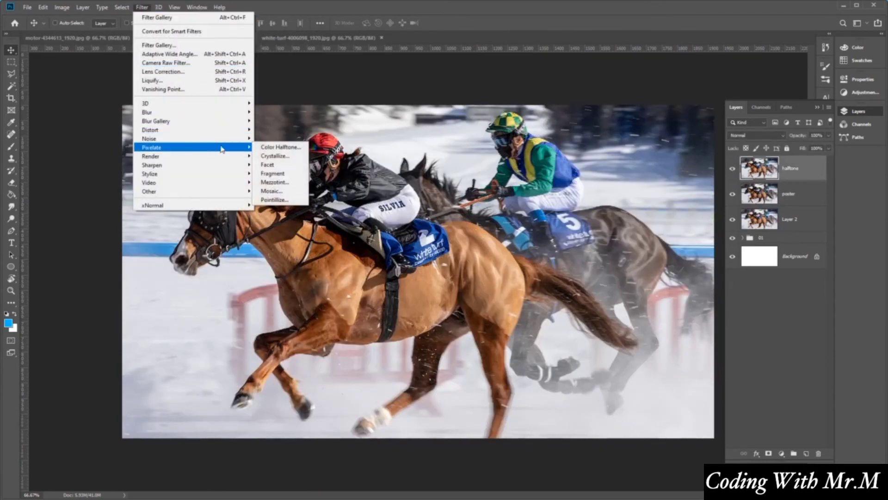
pyautogui.click(284, 146)
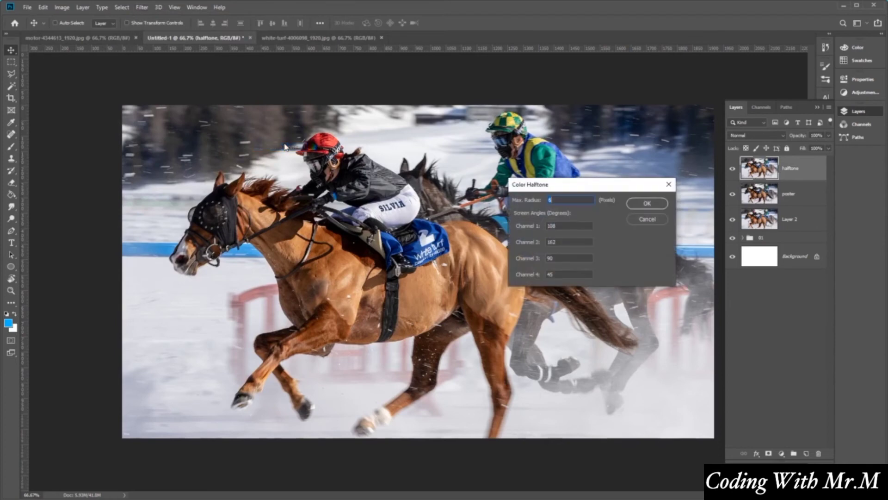
pyautogui.click(647, 204)
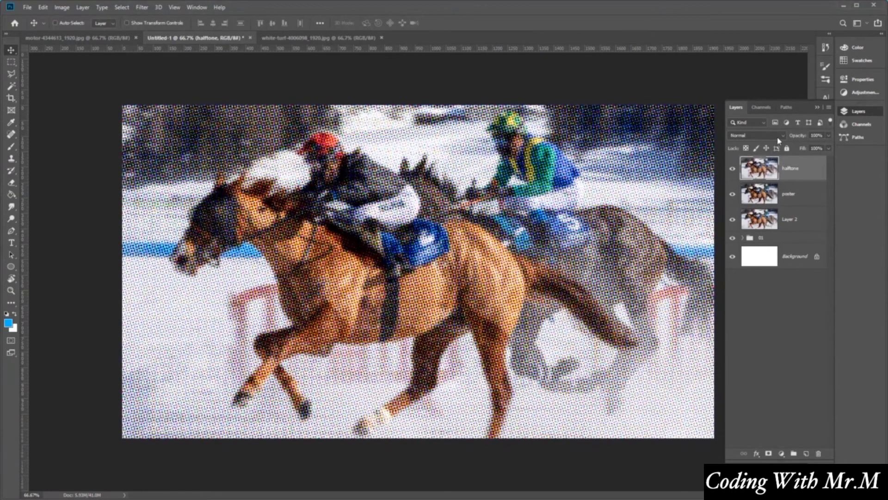
# Blend the halftone layer as Soft Light and select the halftone, poster and Layer 2 layers
pyautogui.click(778, 137)
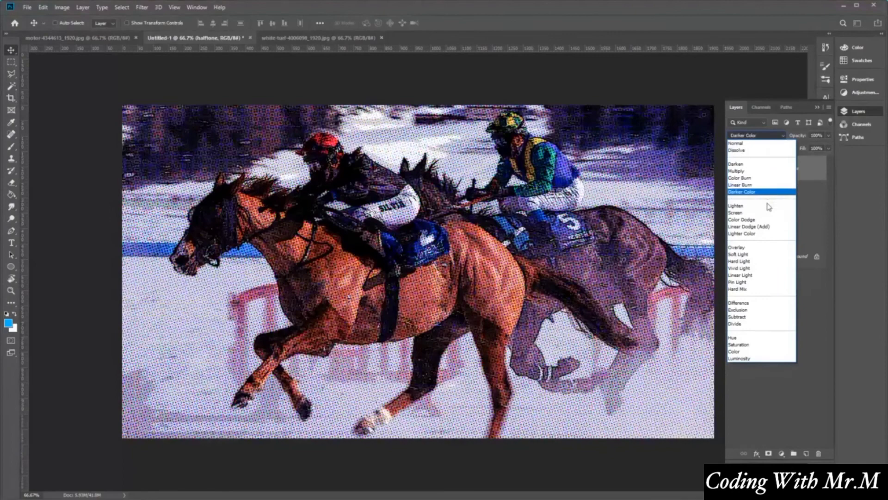
pyautogui.click(763, 254)
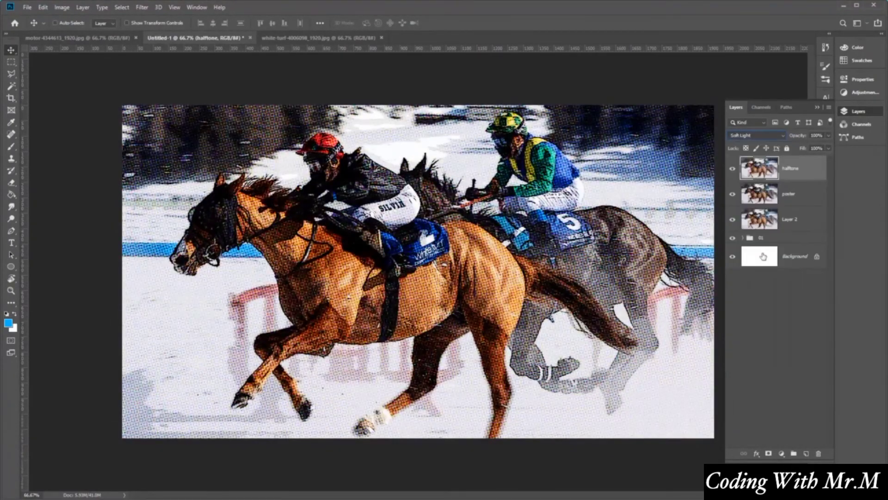
pyautogui.keyDown('shift'); pyautogui.click(799, 227); pyautogui.keyUp('shift')
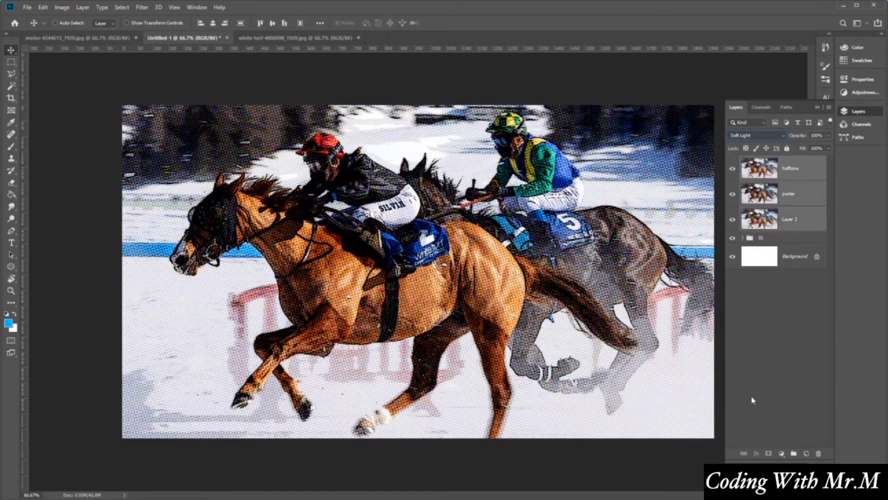
# Group the three selected horse layers and name the group '02'
pyautogui.hotkey('ctrl', 'g')
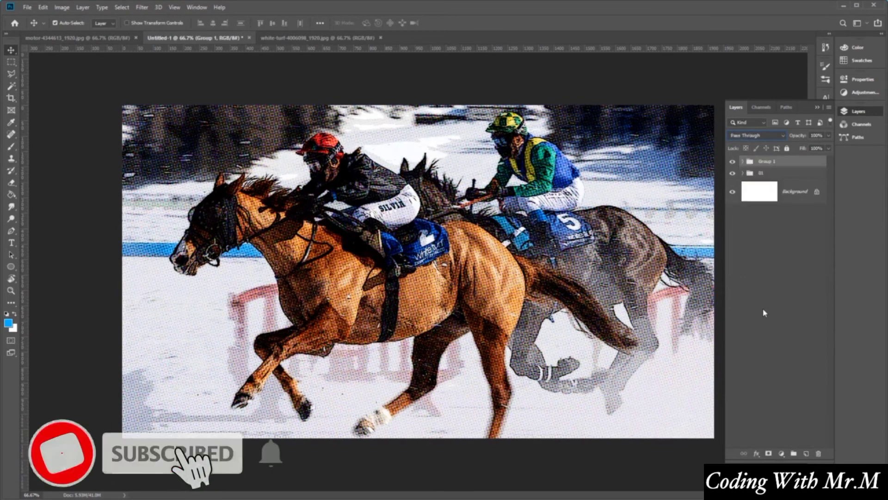
pyautogui.doubleClick(767, 161)
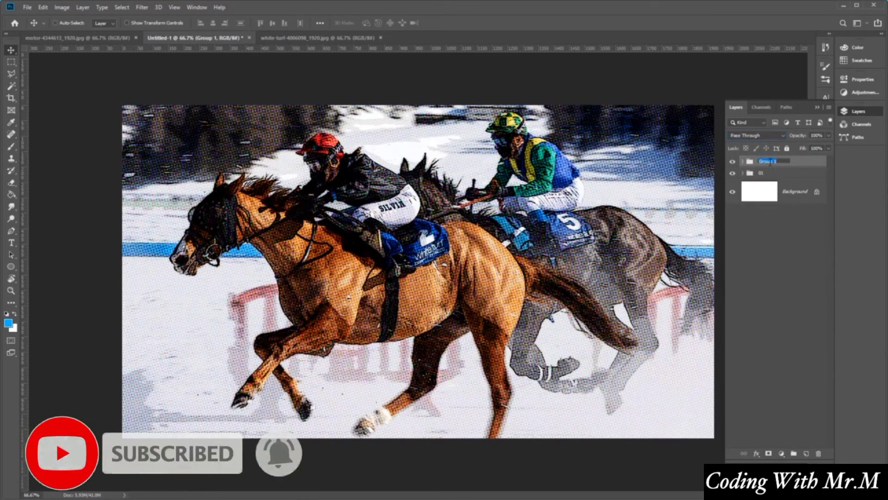
pyautogui.write('02')
pyautogui.press('Return')
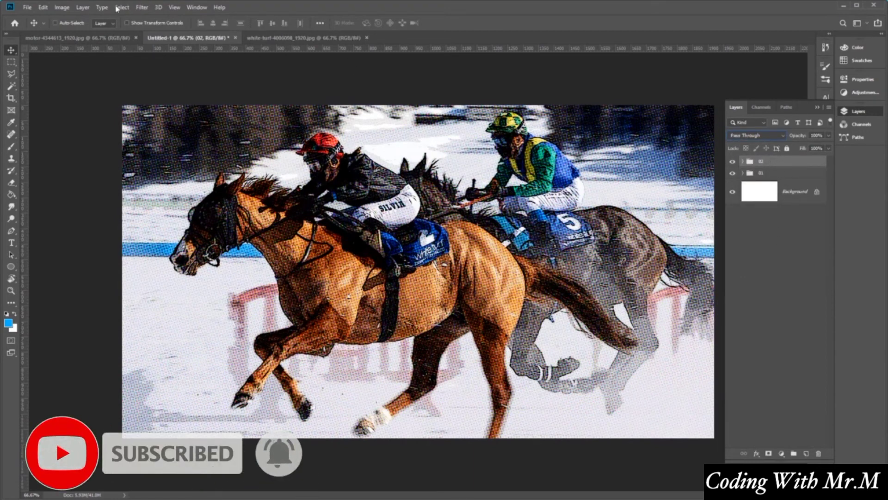
# Bring up the Save for Web (Legacy) export settings from the File menu
pyautogui.click(27, 7)
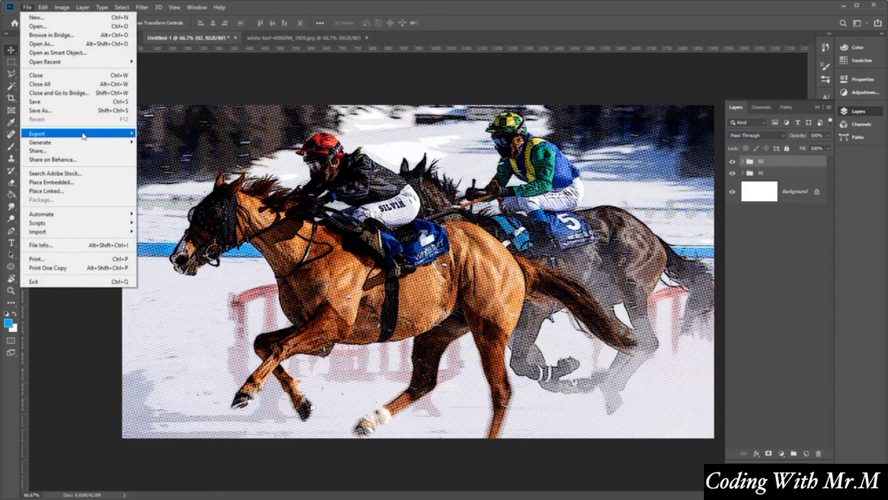
pyautogui.moveTo(83, 136)
pyautogui.click(212, 171)
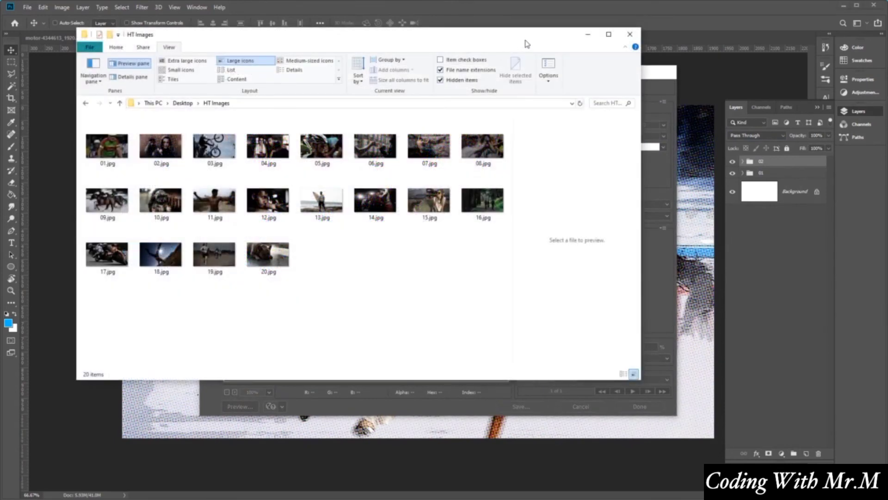
# Preview the HT Images JPGs in File Explorer, stepping from 01.jpg to 08.jpg
pyautogui.moveTo(526, 40); pyautogui.dragTo(591, 40)
pyautogui.click(172, 147)
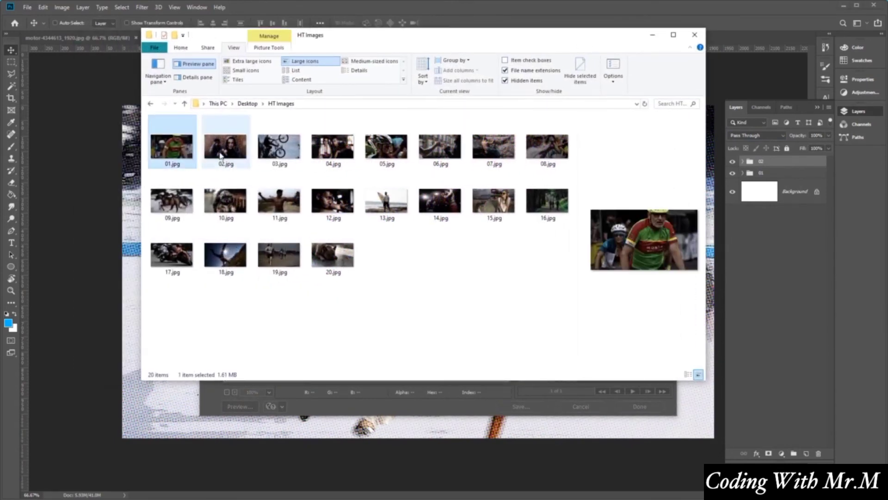
pyautogui.press('Right')
pyautogui.press('Right')
pyautogui.press('Right')
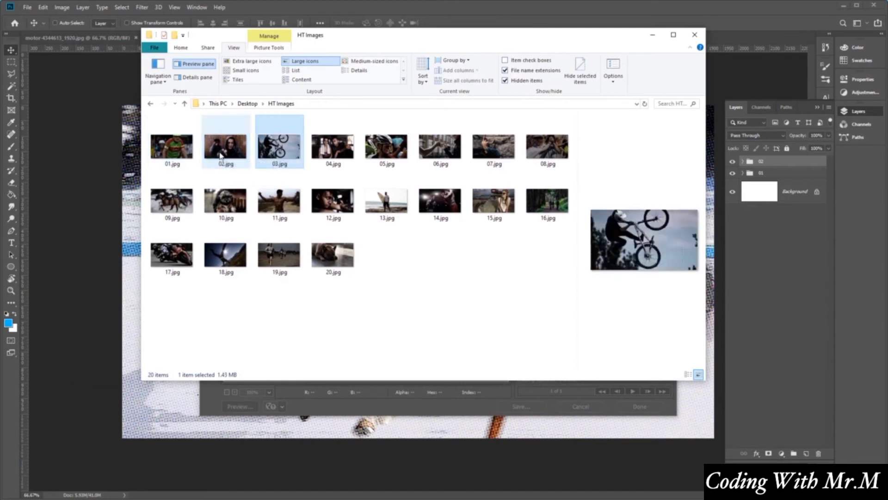
pyautogui.press('Right')
pyautogui.press('Right')
pyautogui.press('Right')
pyautogui.press('Right')
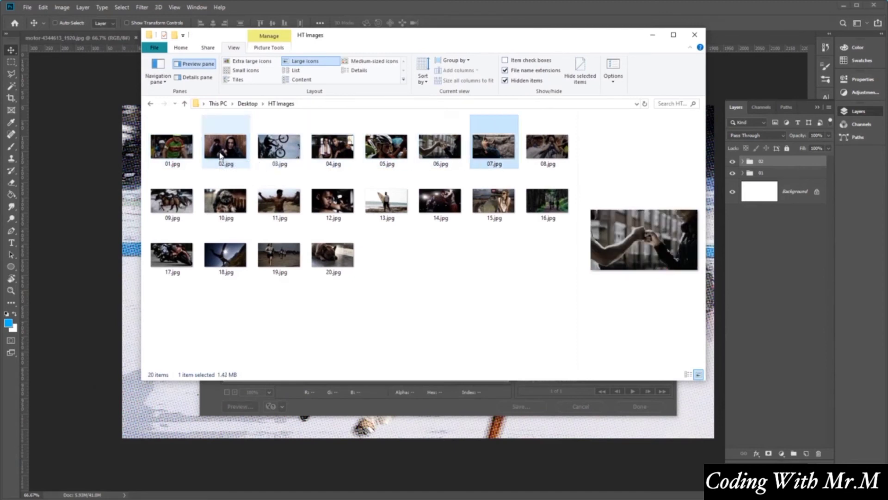